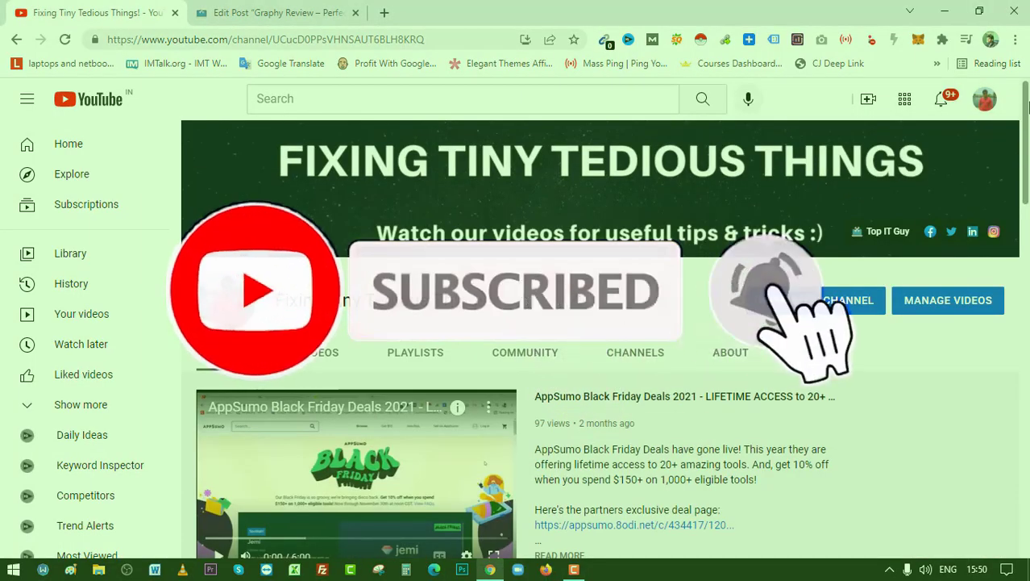
Step: Switch from YouTube to the 'Edit Post Graphy Review' WordPress tab
left_click(284, 9)
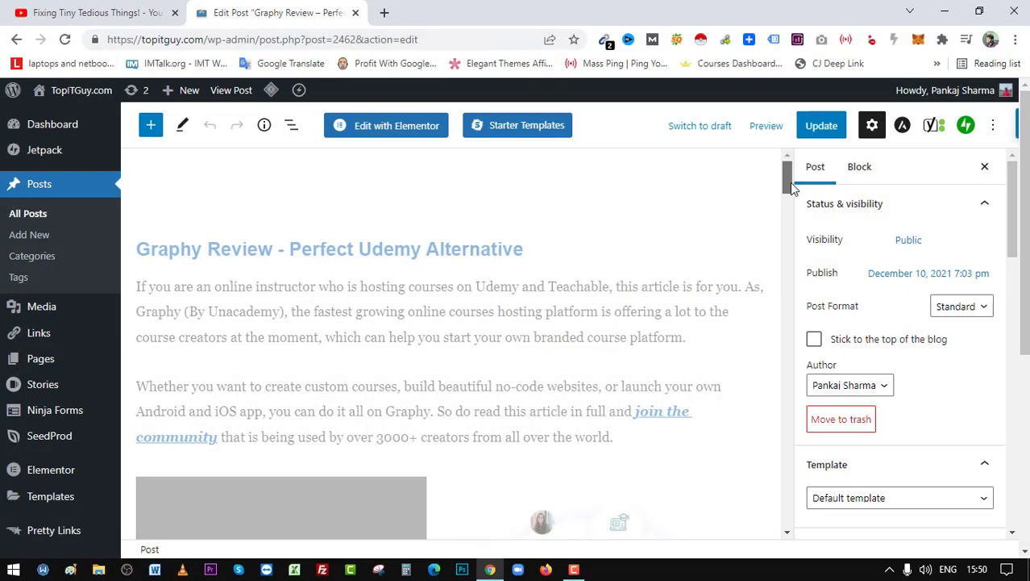
Step: Scroll down to the Yoast SEO box and expand its Track SEO performance section
left_click_drag(789, 179, 776, 430)
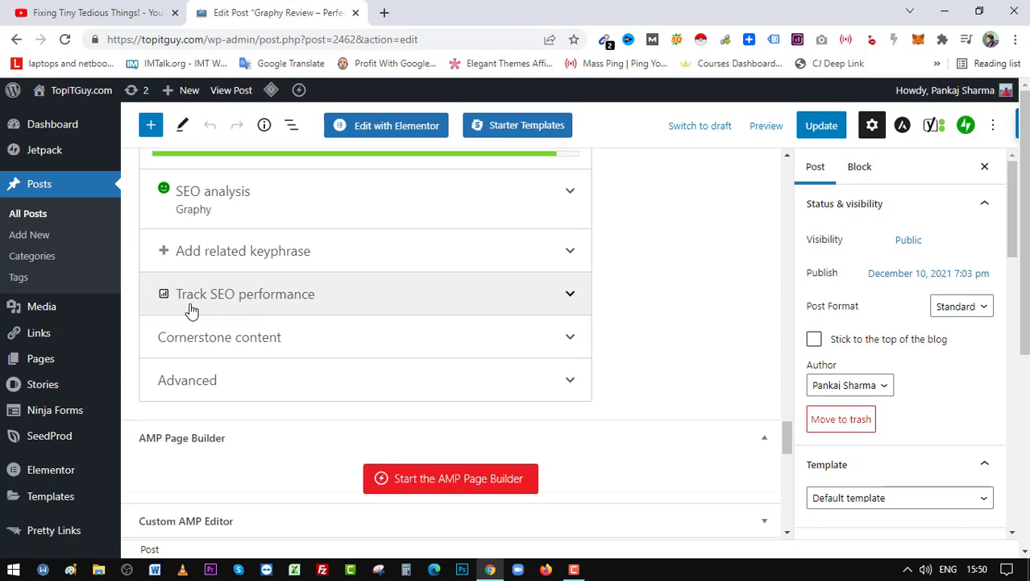
left_click(571, 297)
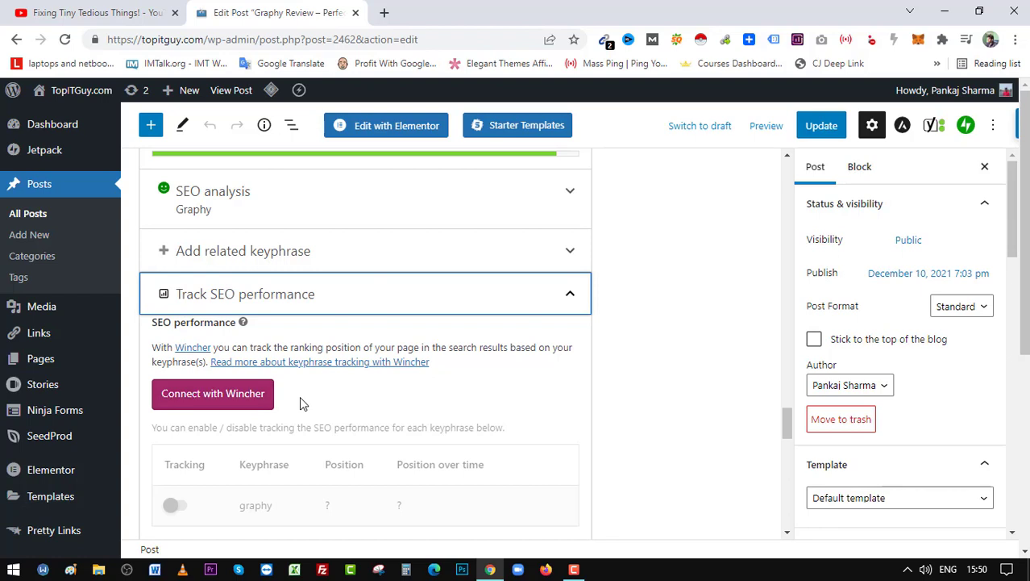
Step: Connect to Wincher with a Google account and keep google.com (English) as the tracked search engine
left_click(248, 395)
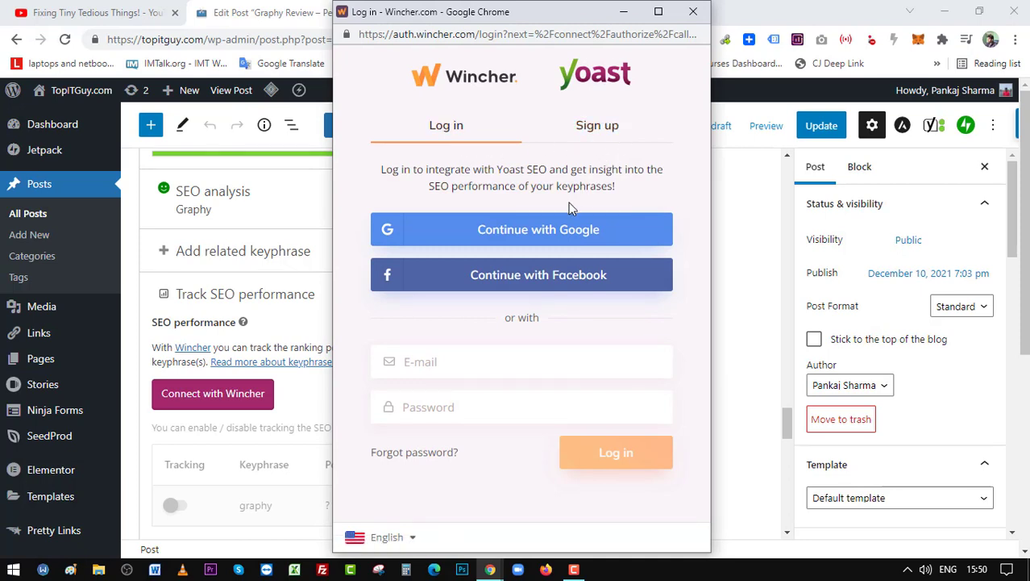
left_click(509, 239)
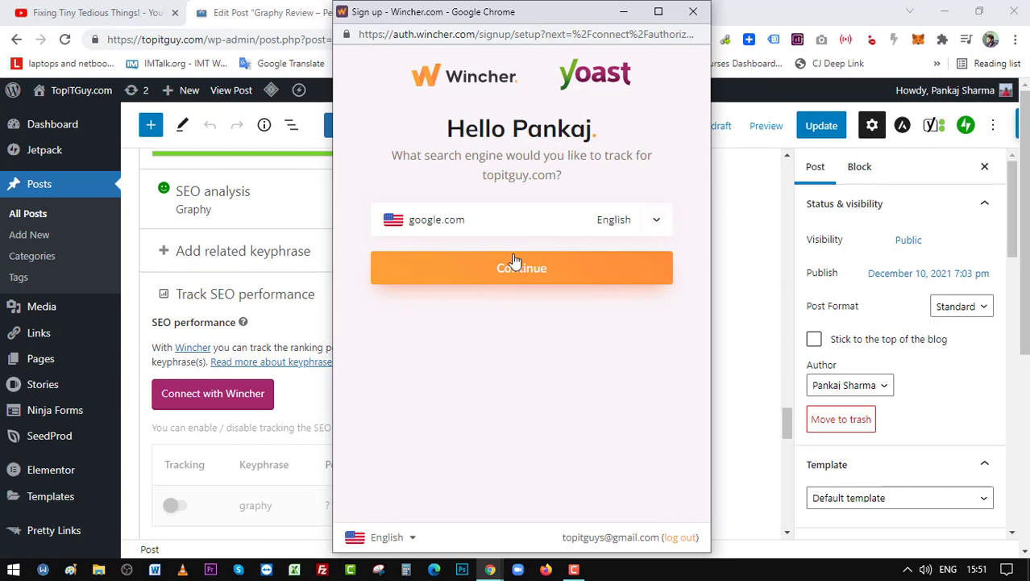
left_click(480, 220)
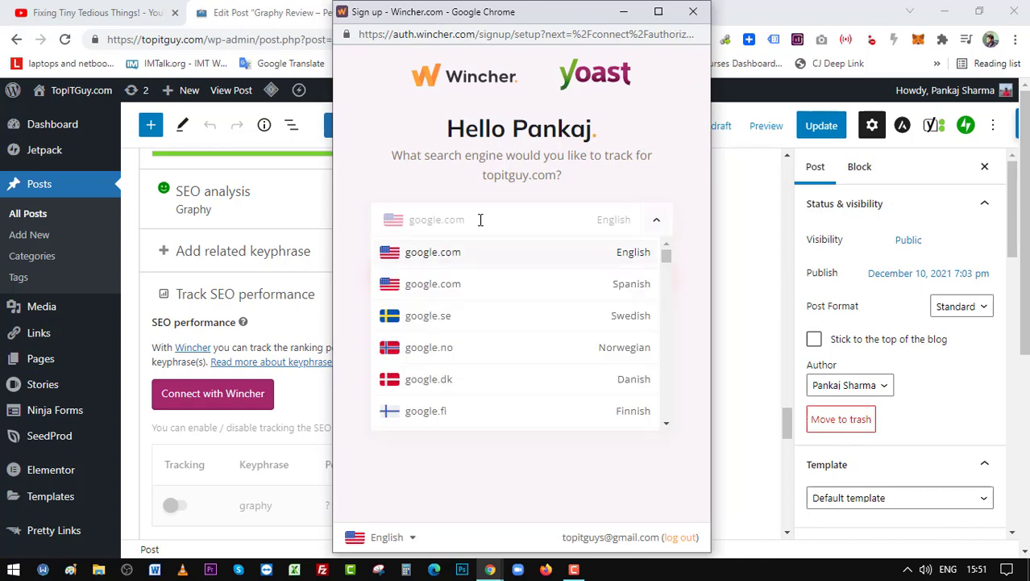
left_click(660, 253)
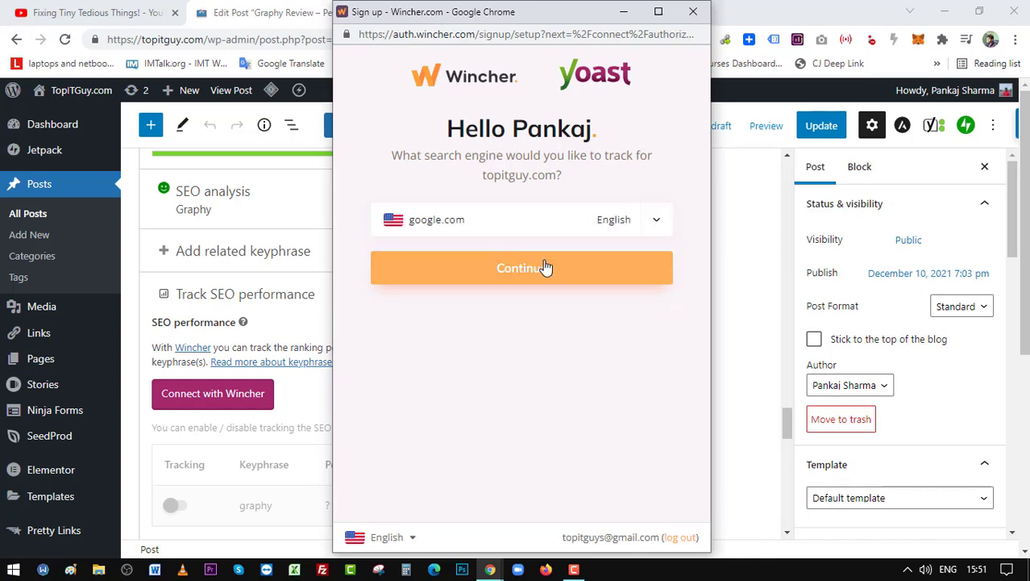
left_click(547, 266)
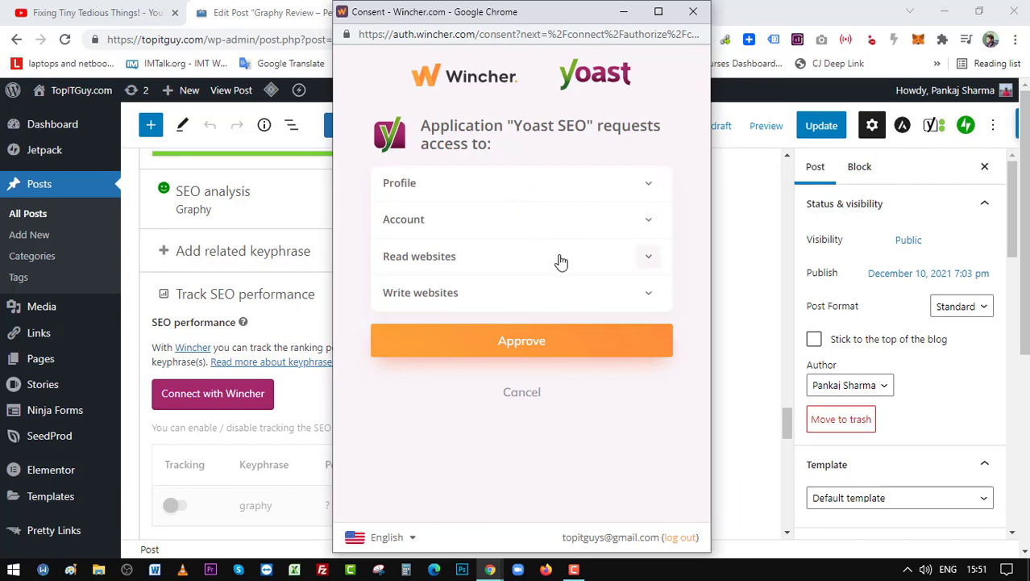
Step: Review the Write websites, Read websites, Account and Profile permissions, then approve Yoast SEO's access
left_click(649, 295)
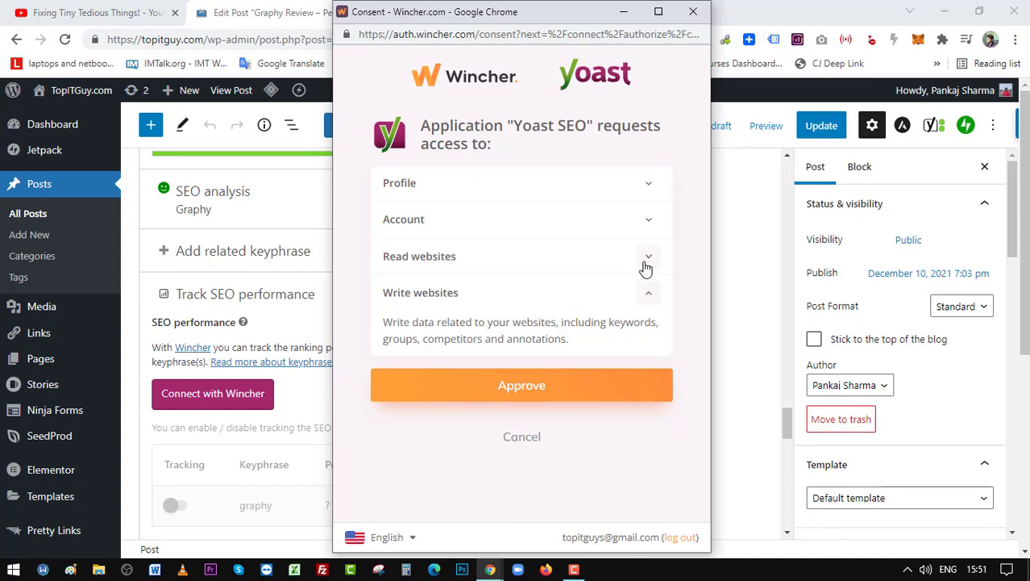
left_click(646, 267)
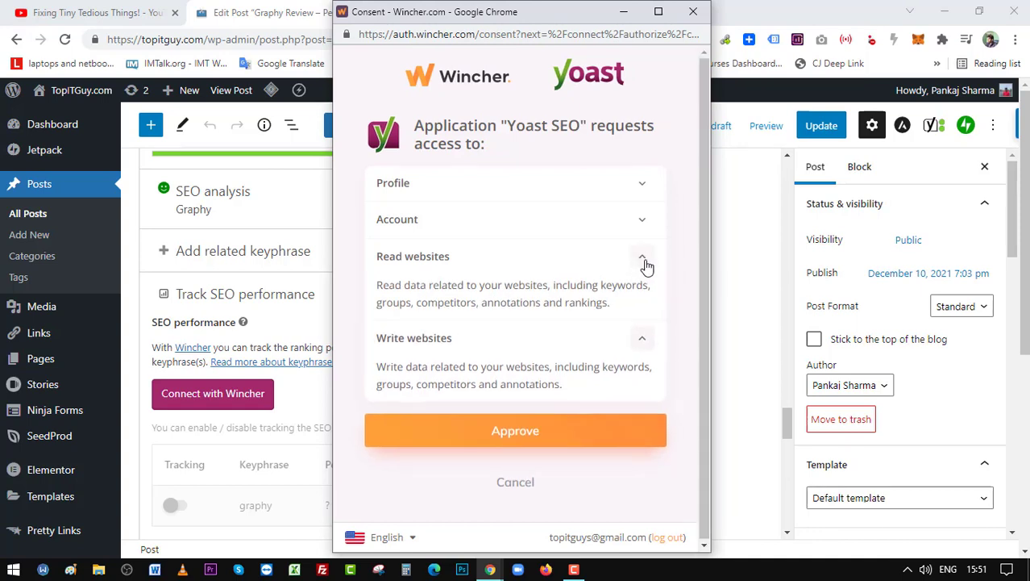
left_click(647, 221)
left_click(649, 196)
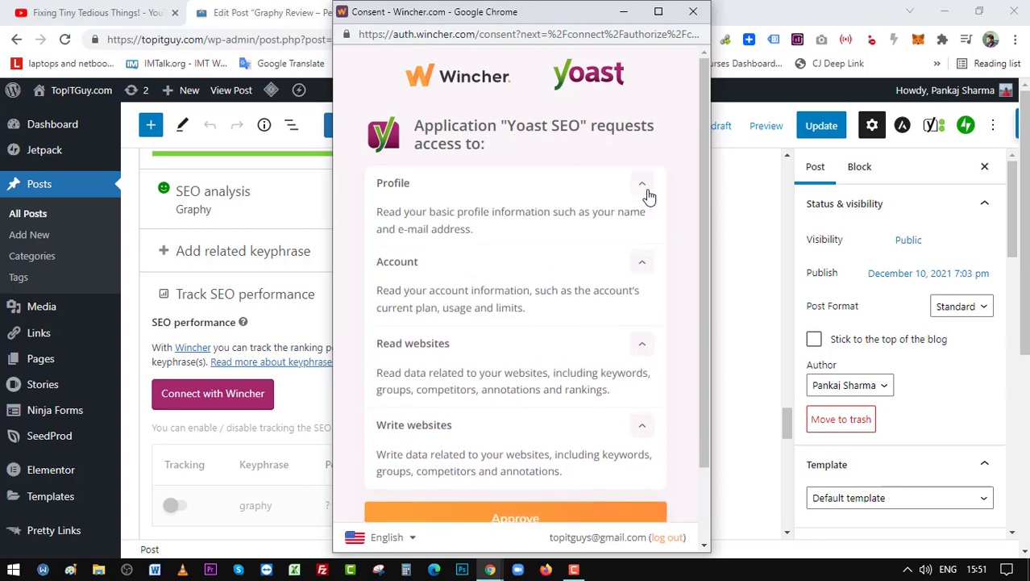
left_click_drag(704, 252, 692, 382)
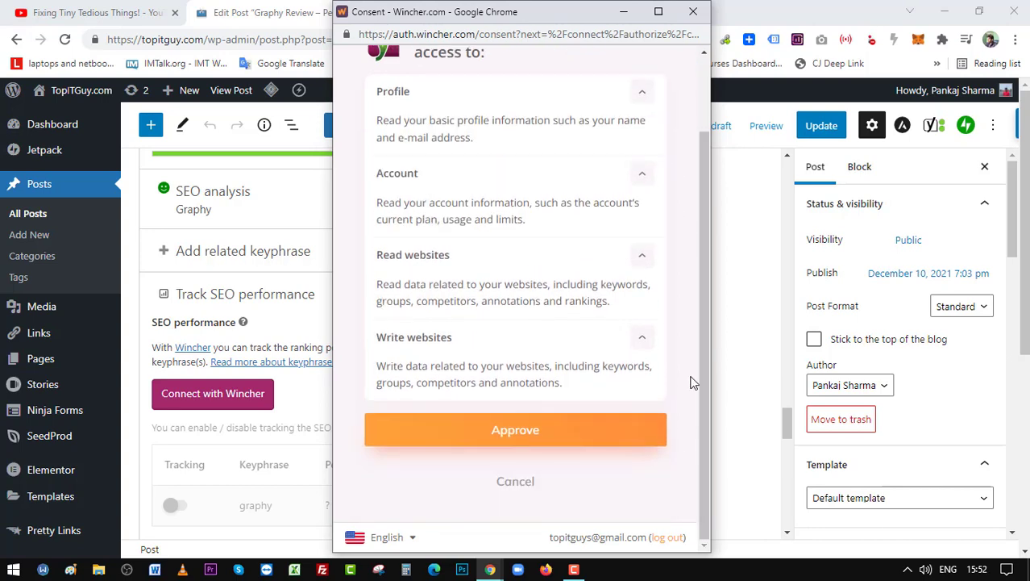
left_click(594, 438)
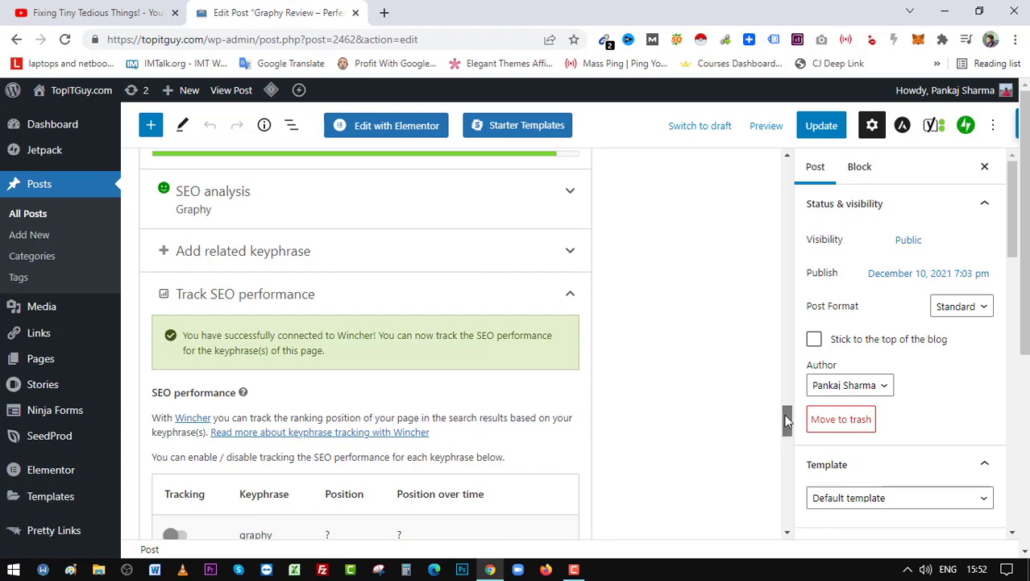
Step: Switch on Wincher ranking tracking for the 'graphy' keyphrase in the tracking table
left_click_drag(787, 419, 787, 433)
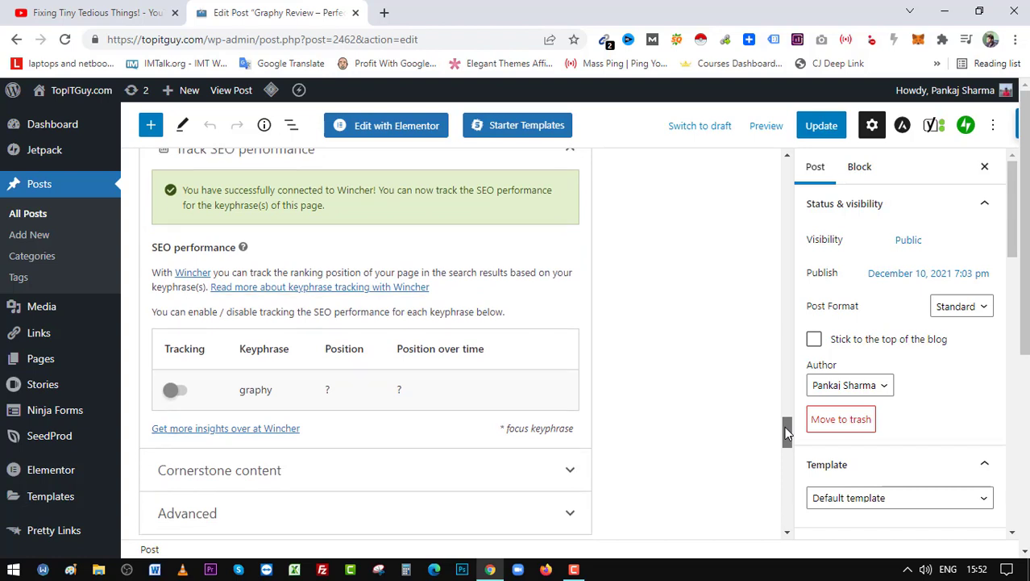
left_click(174, 391)
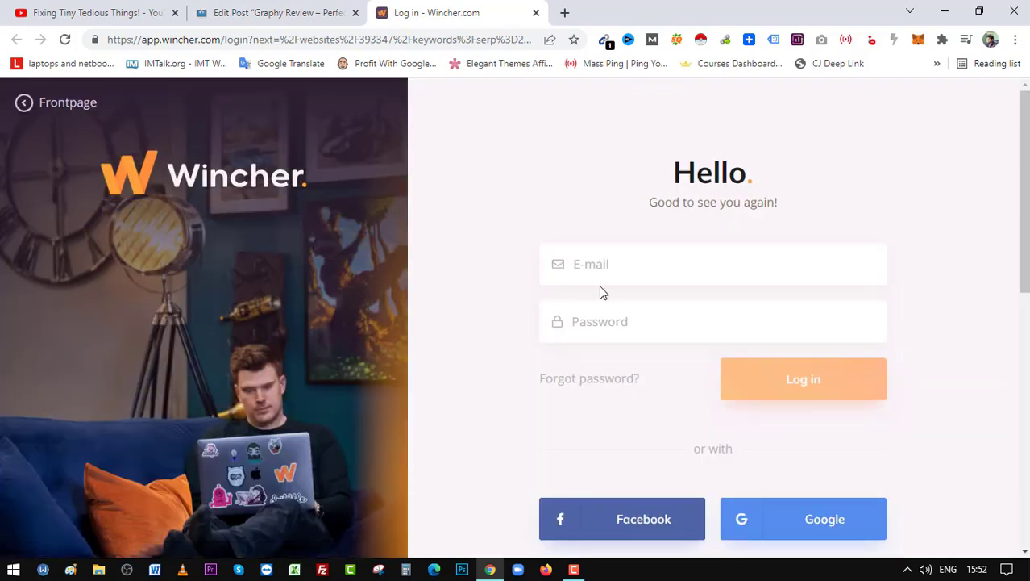
Step: Log in to Wincher with Google, choosing the second account instead of entering an e-mail
left_click(641, 264)
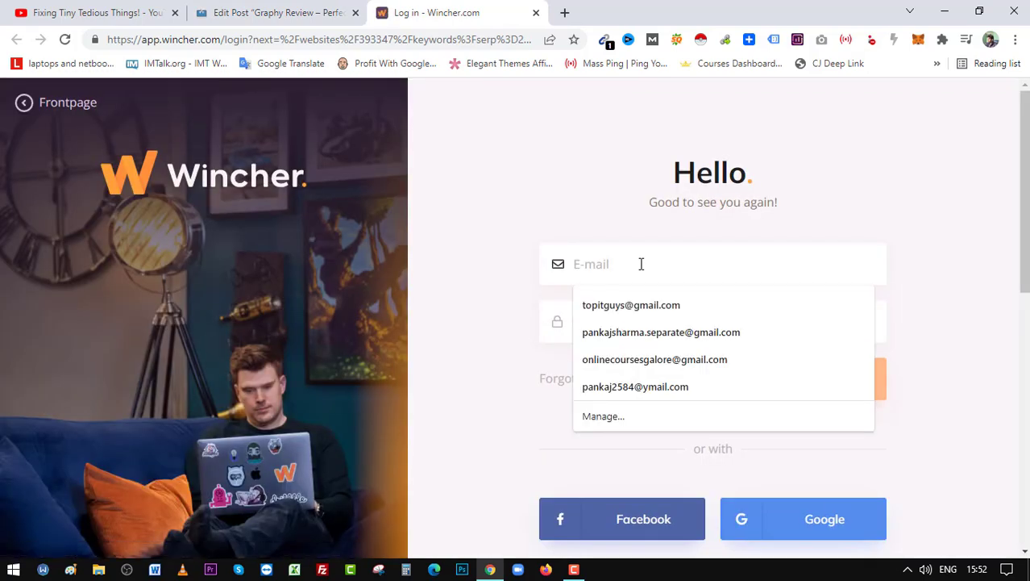
left_click(865, 203)
left_click_drag(1023, 242, 1022, 301)
left_click(861, 404)
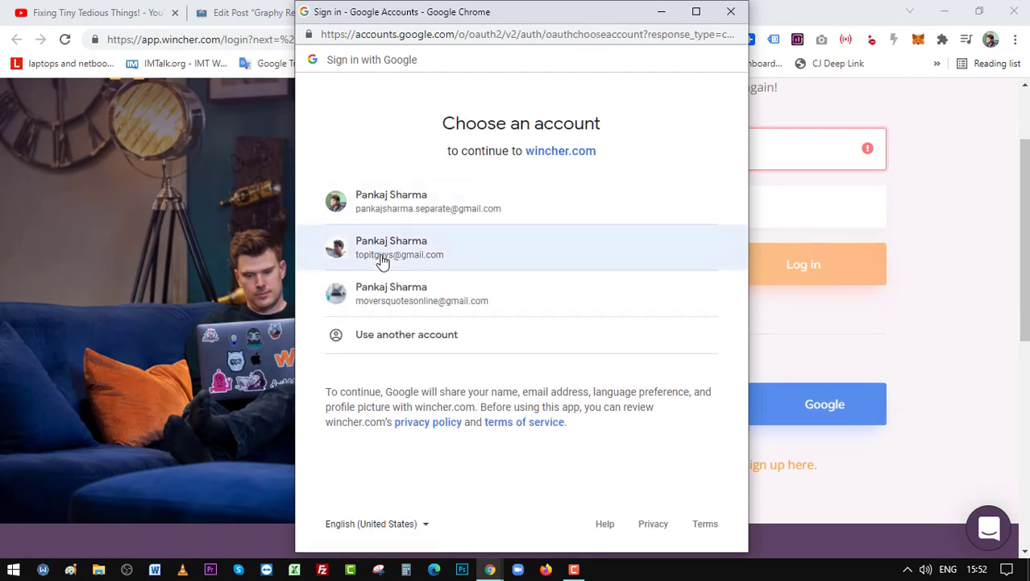
left_click(383, 262)
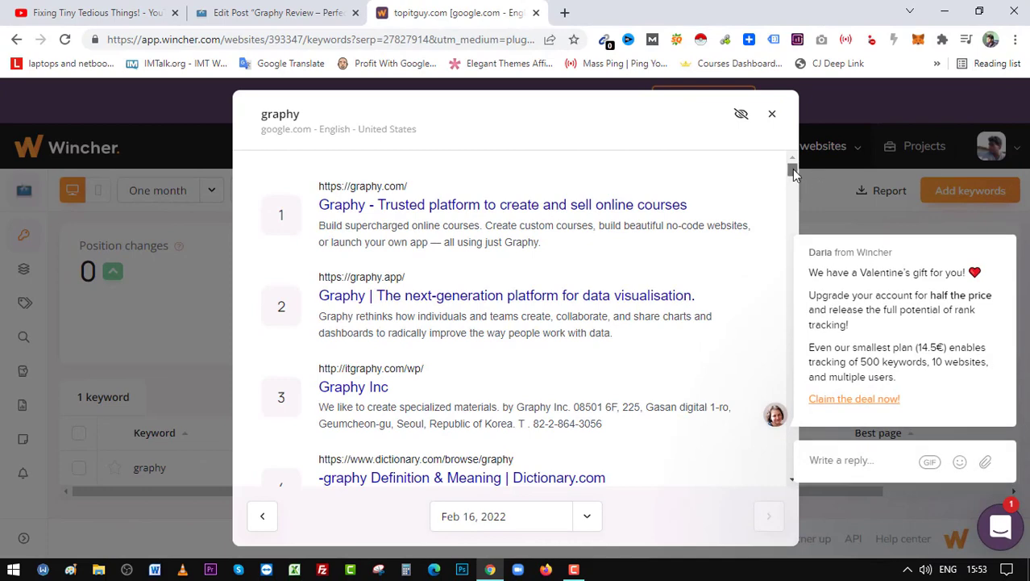
Step: Scroll through the google.com search results for 'graphy' in Wincher's SERP dialog
left_click_drag(792, 173, 772, 479)
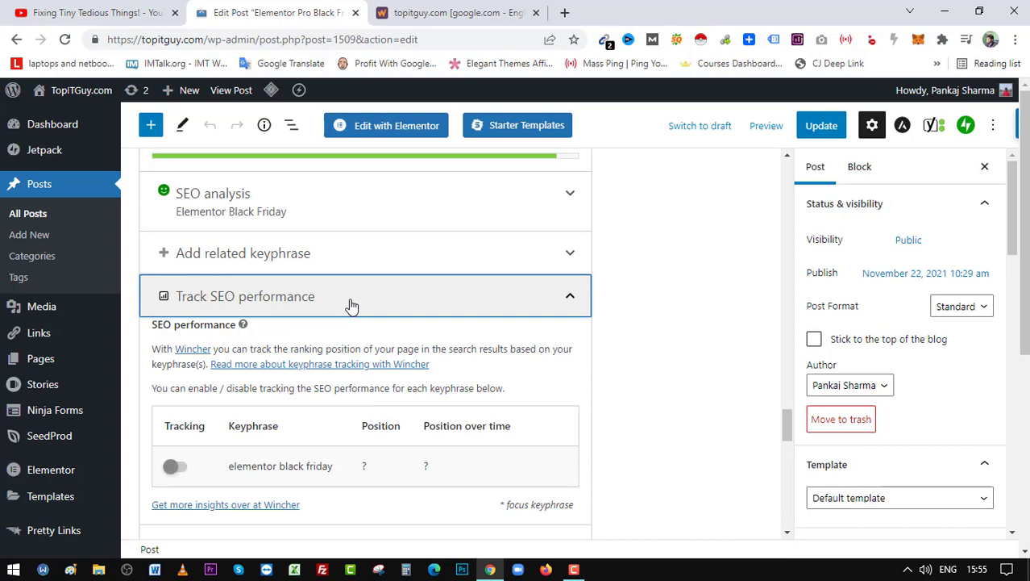
Step: Turn on tracking for 'elementor black friday' and check its ranking at position 45
left_click(177, 470)
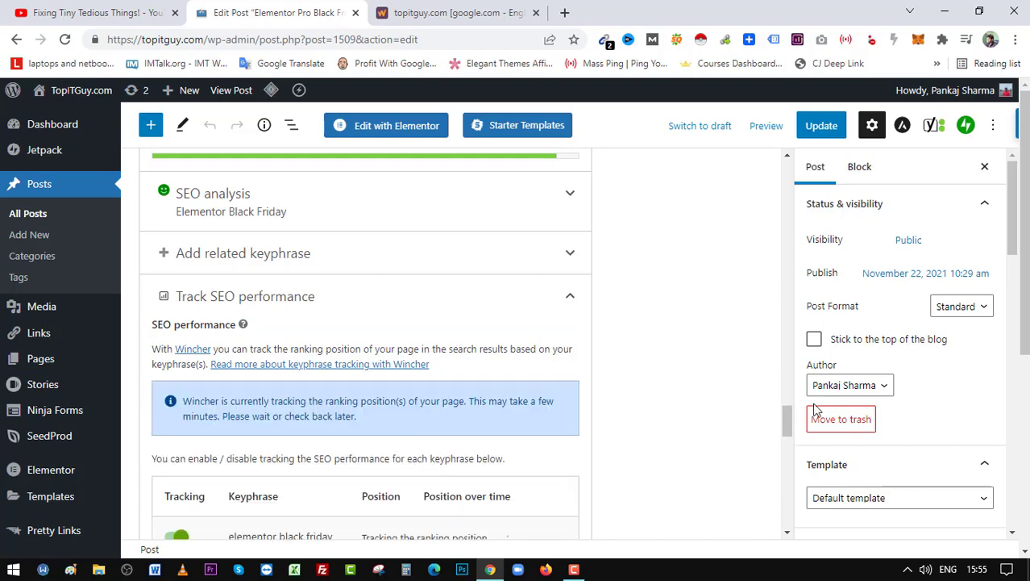
left_click_drag(785, 421, 785, 442)
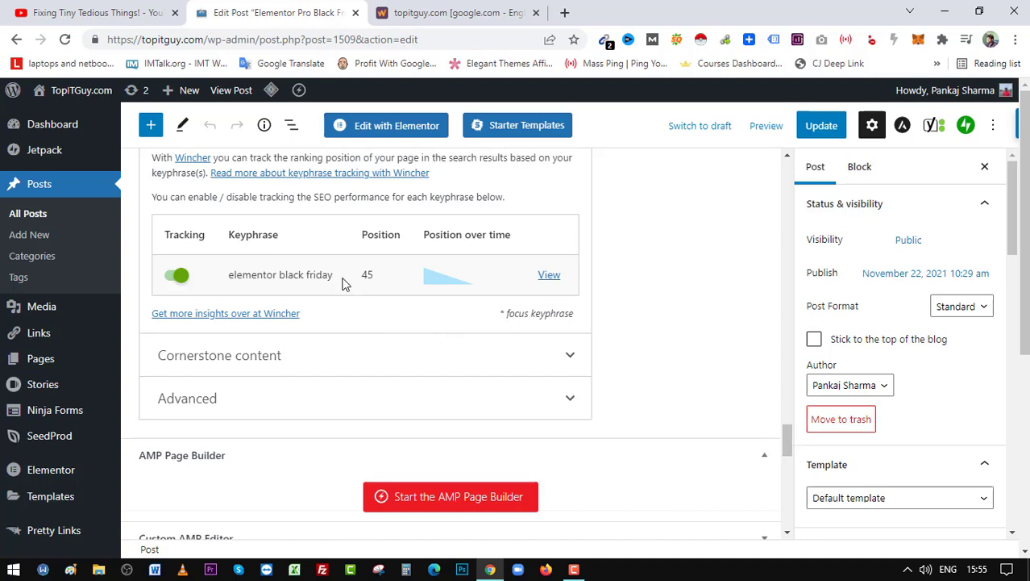
left_click_drag(335, 275, 229, 279)
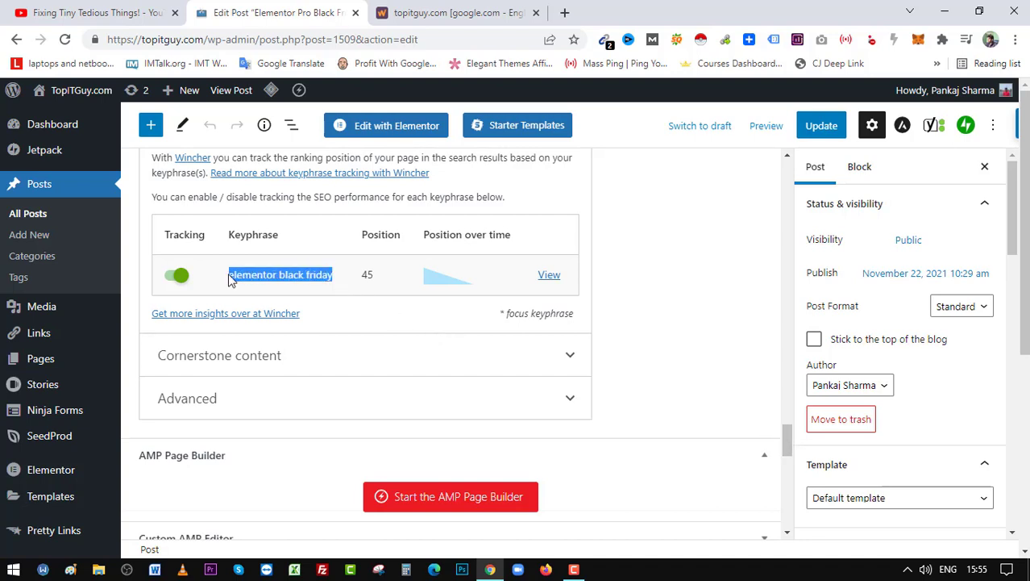
left_click_drag(787, 439, 785, 398)
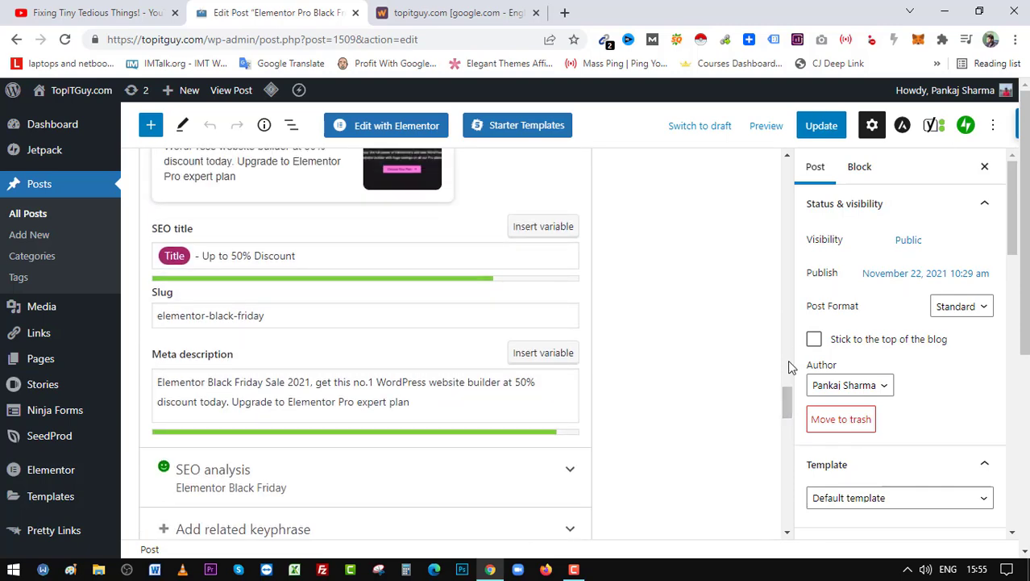
Step: Expand the SEO analysis and select the focus keyphrase 'Elementor Black Friday' to confirm it
left_click_drag(787, 395, 788, 415)
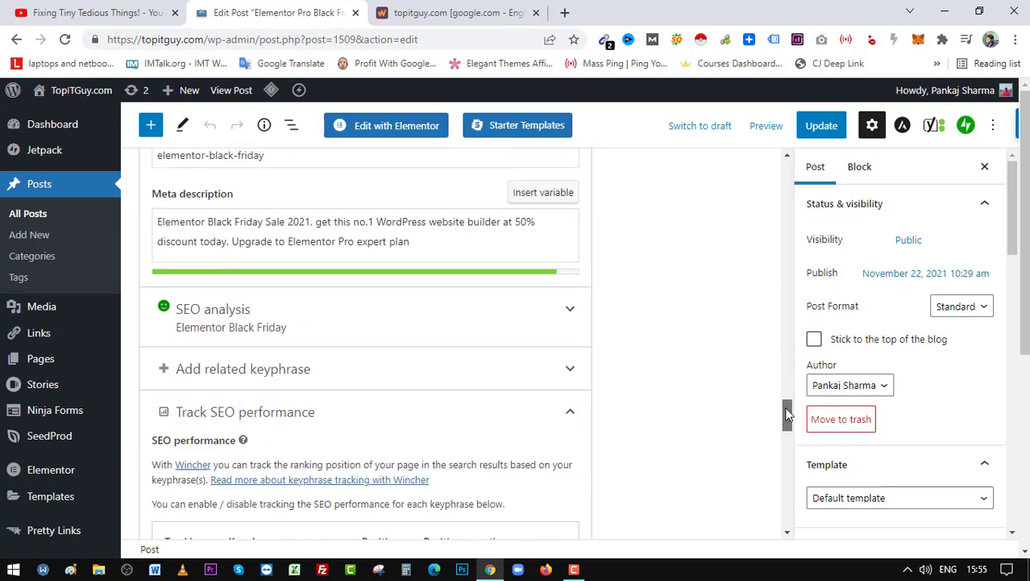
left_click(554, 321)
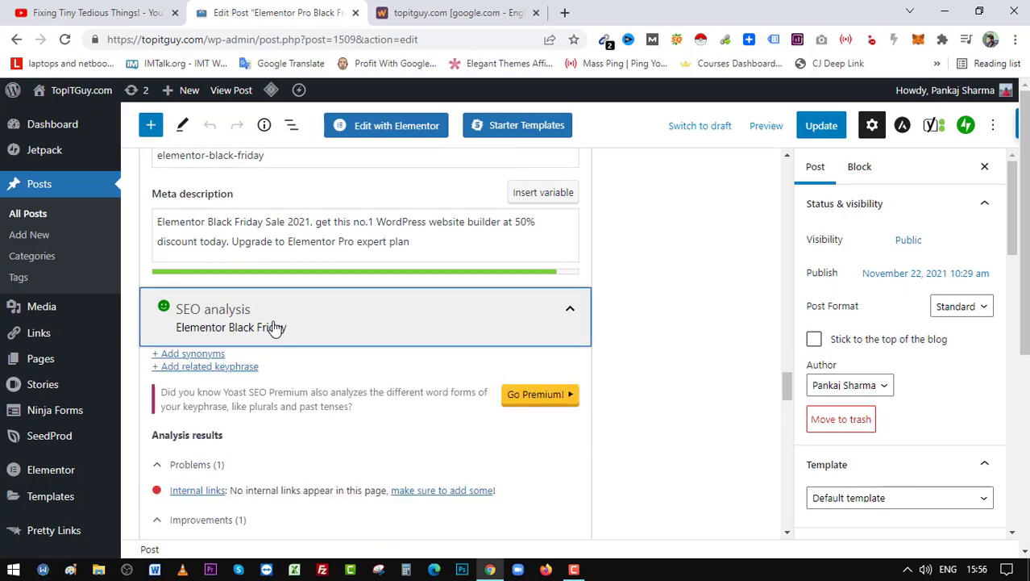
left_click_drag(789, 389, 792, 345)
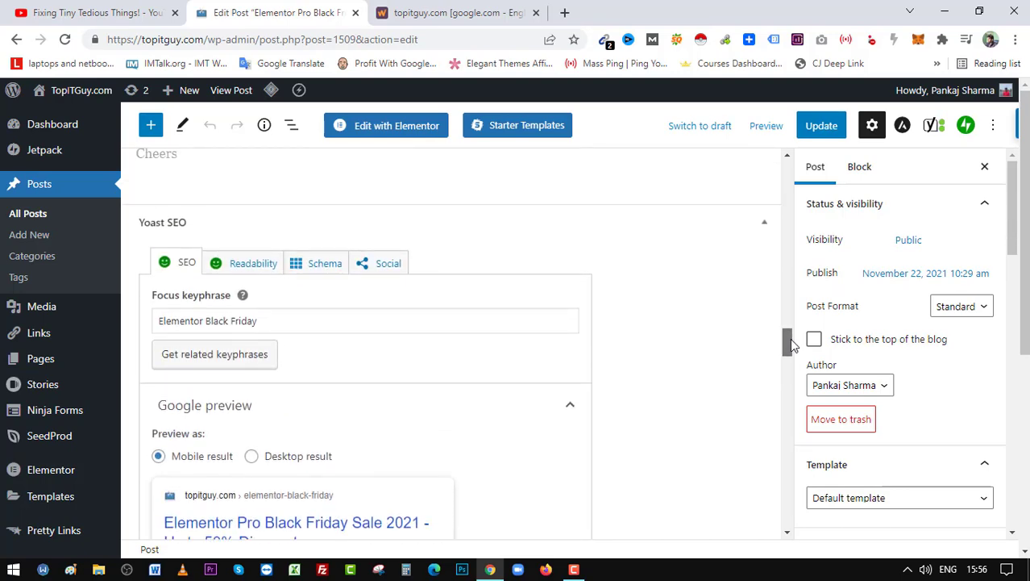
left_click(305, 323)
triple_click(161, 322)
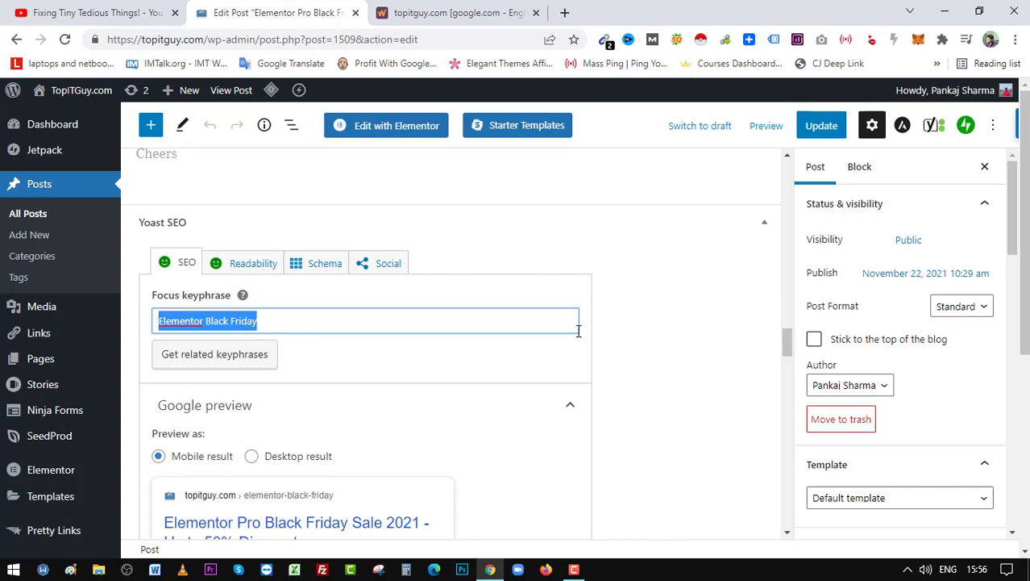
left_click_drag(790, 343, 778, 443)
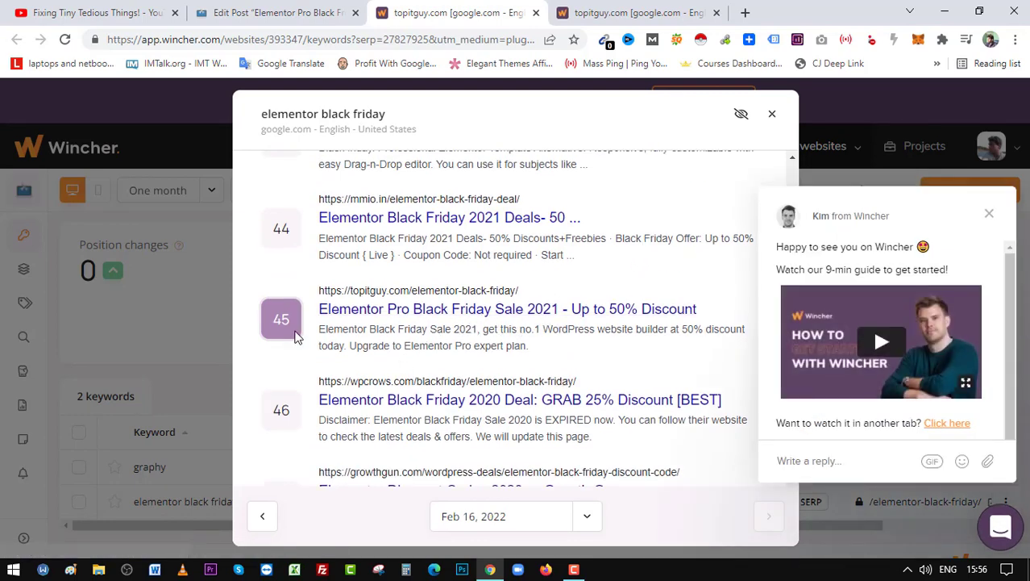
Step: Highlight the google.com engine label in Wincher's results and dismiss the chat popup
left_click_drag(265, 131, 312, 132)
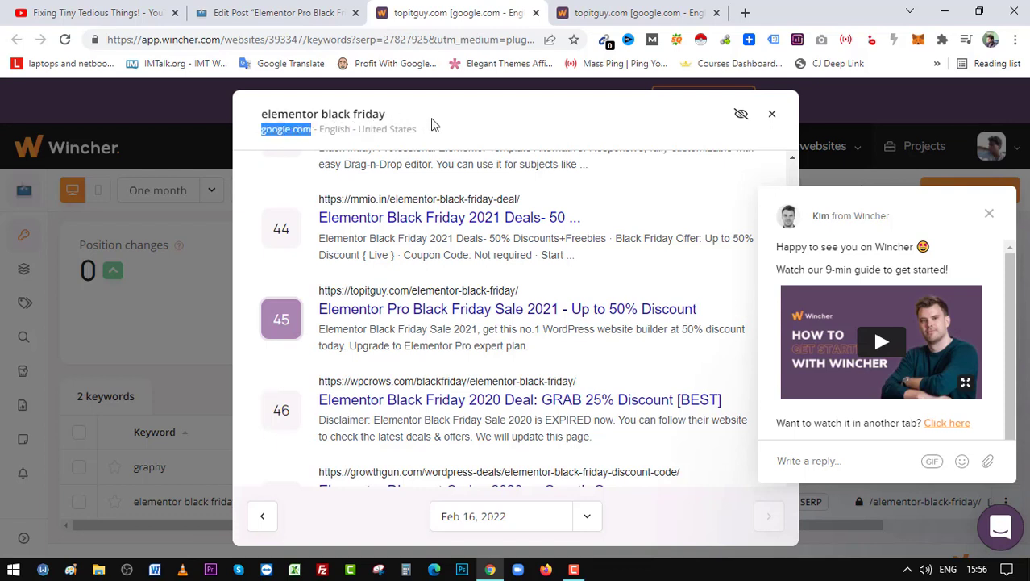
left_click(817, 288)
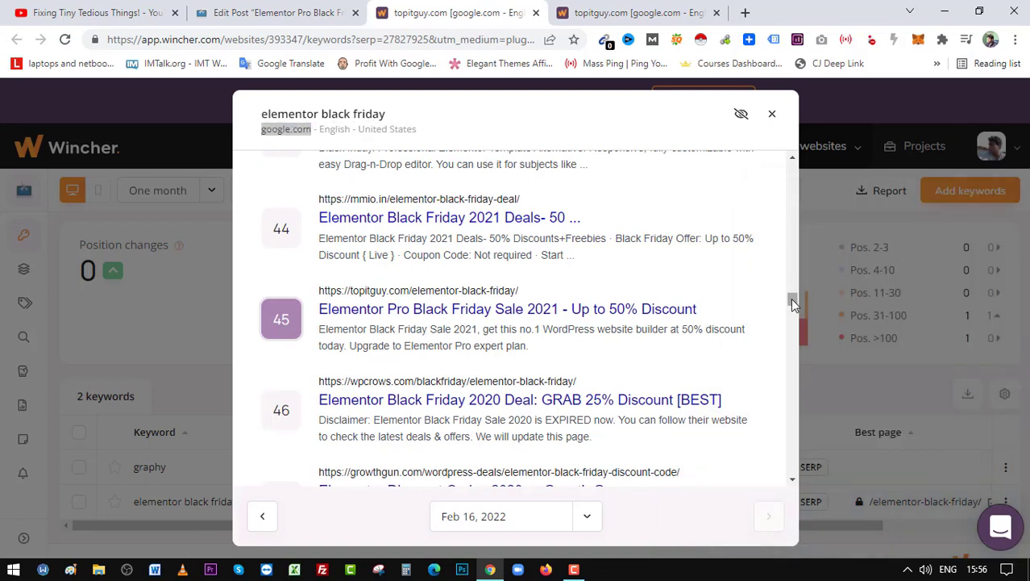